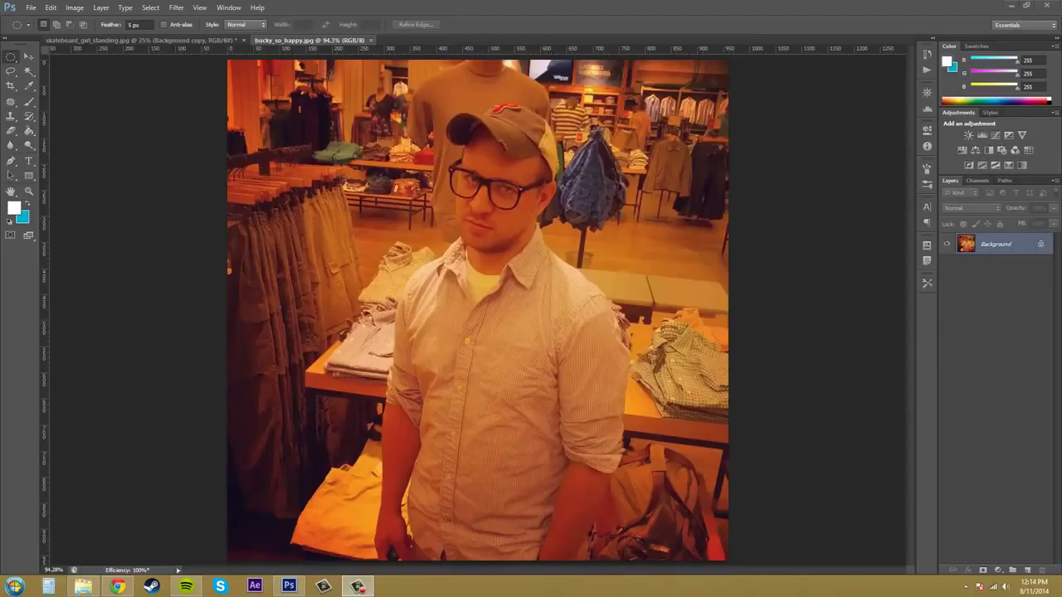
key("r")
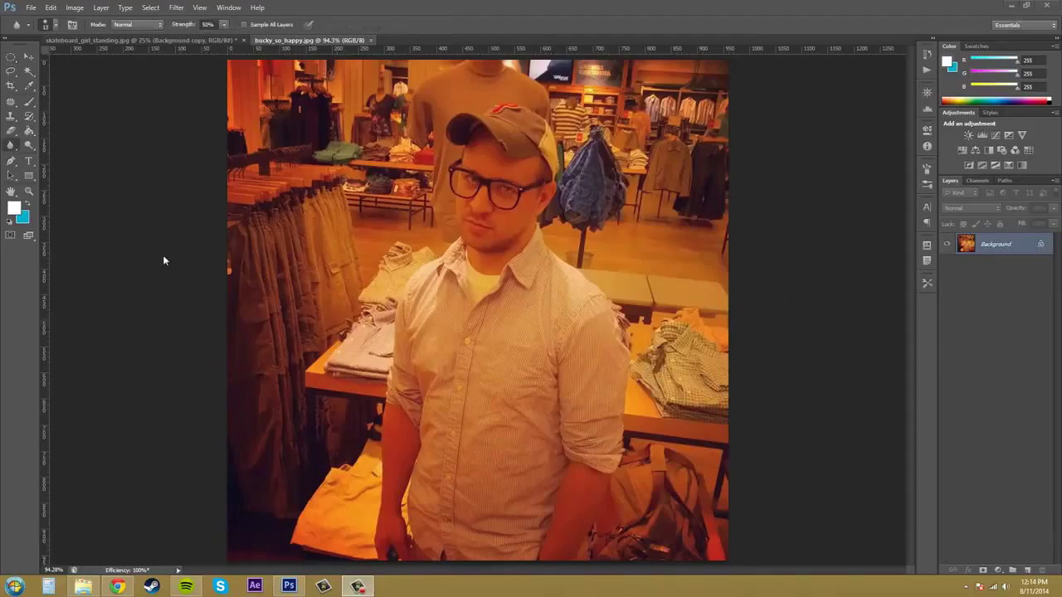
left_click(12, 149)
left_click(13, 149)
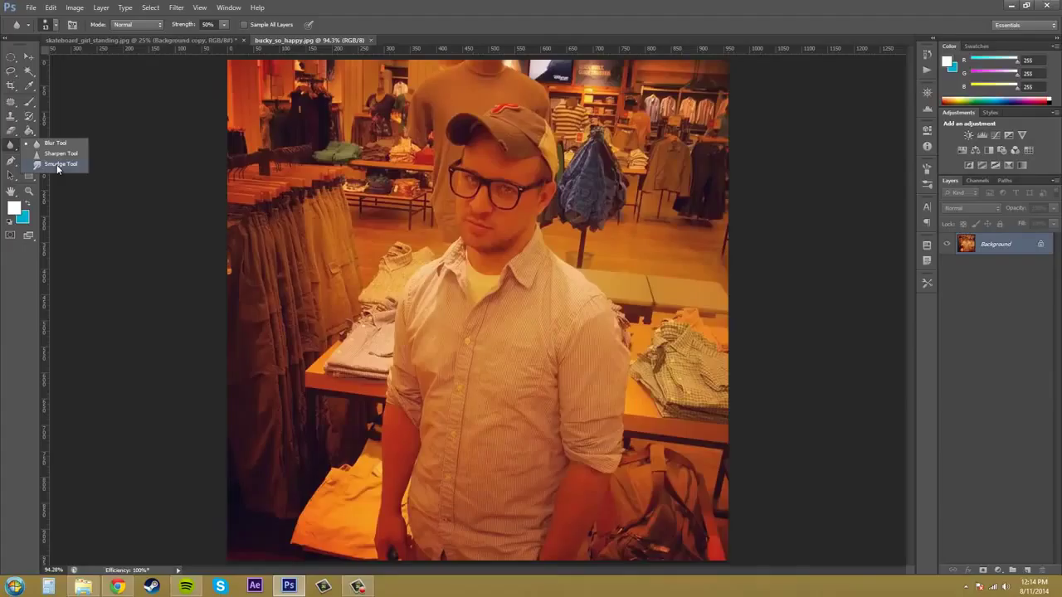
left_click(59, 163)
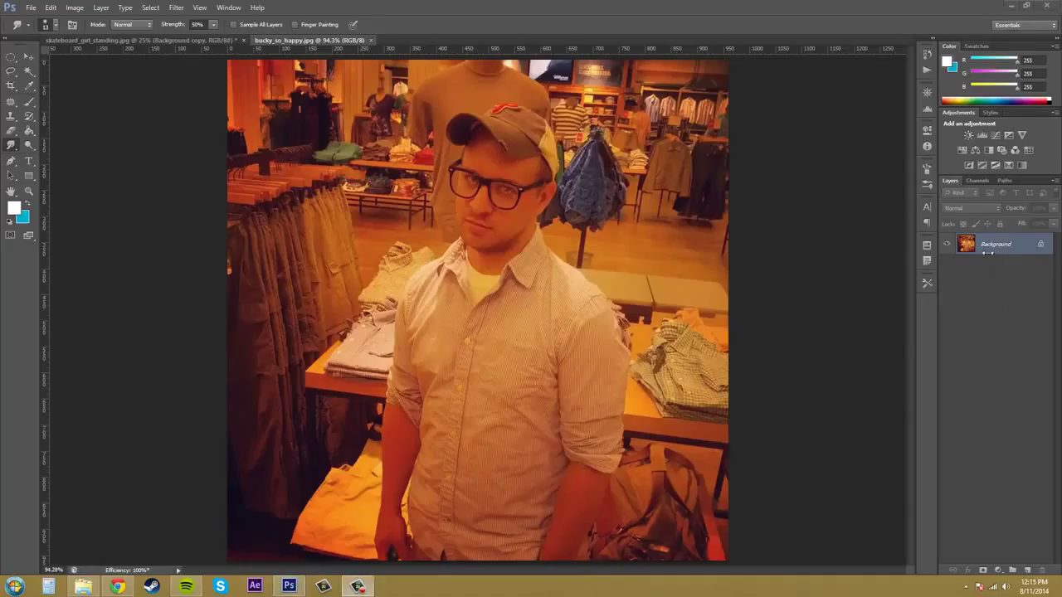
Duplicate the Background layer and activate the Blur tool.
left_click_drag(988, 253, 1027, 572)
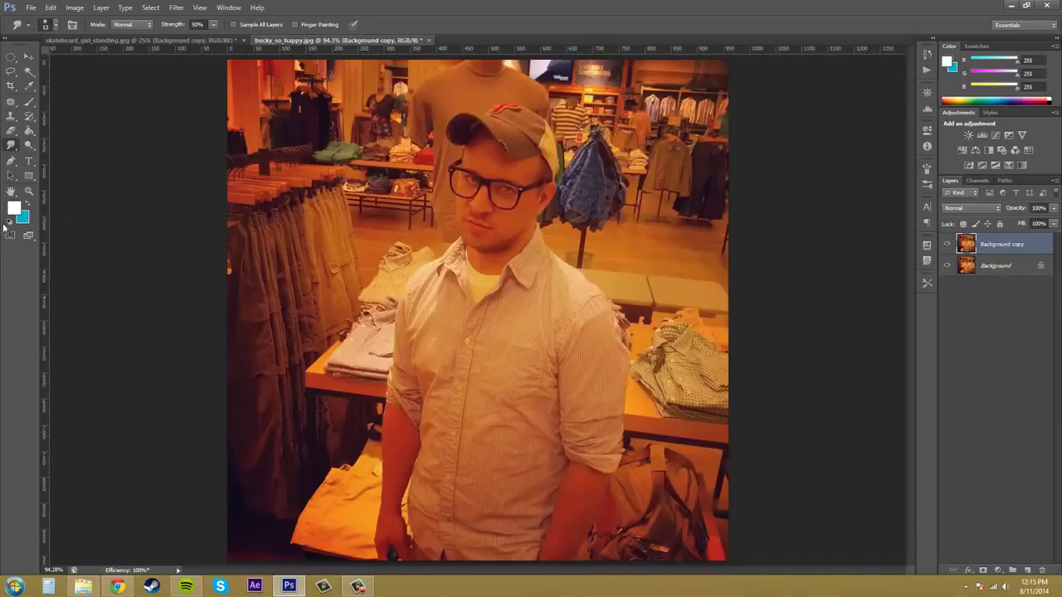
right_click(10, 145)
left_click(56, 143)
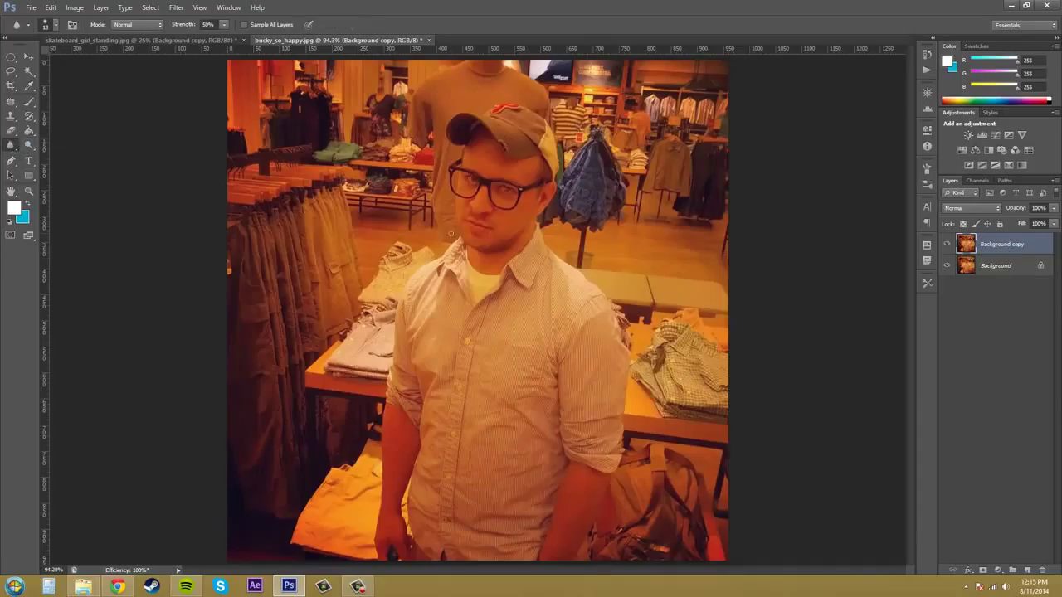
Set the Blur tool's brush size to 61 px.
left_click(56, 28)
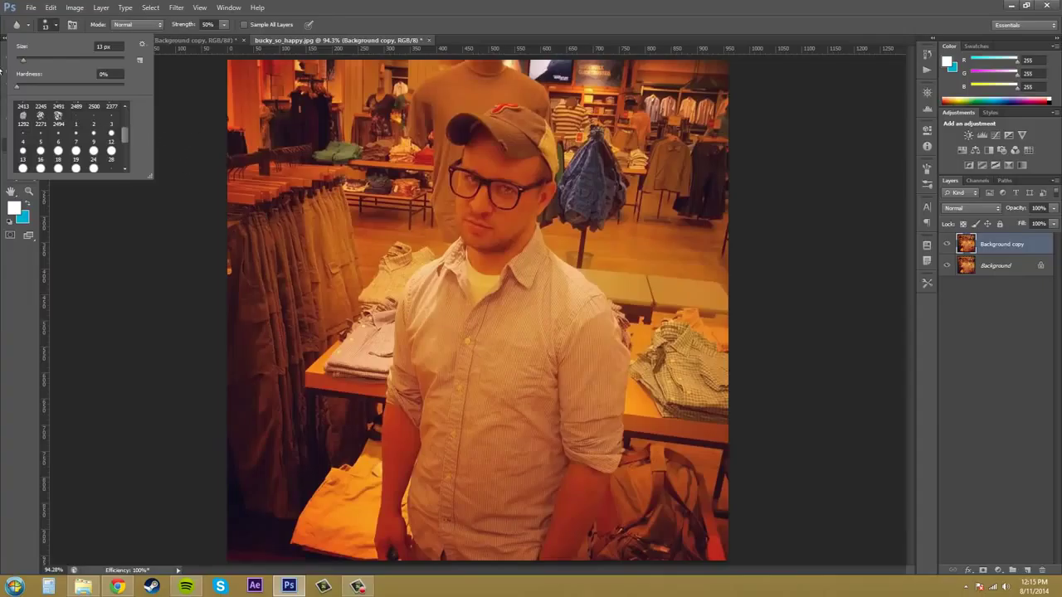
right_click(234, 181)
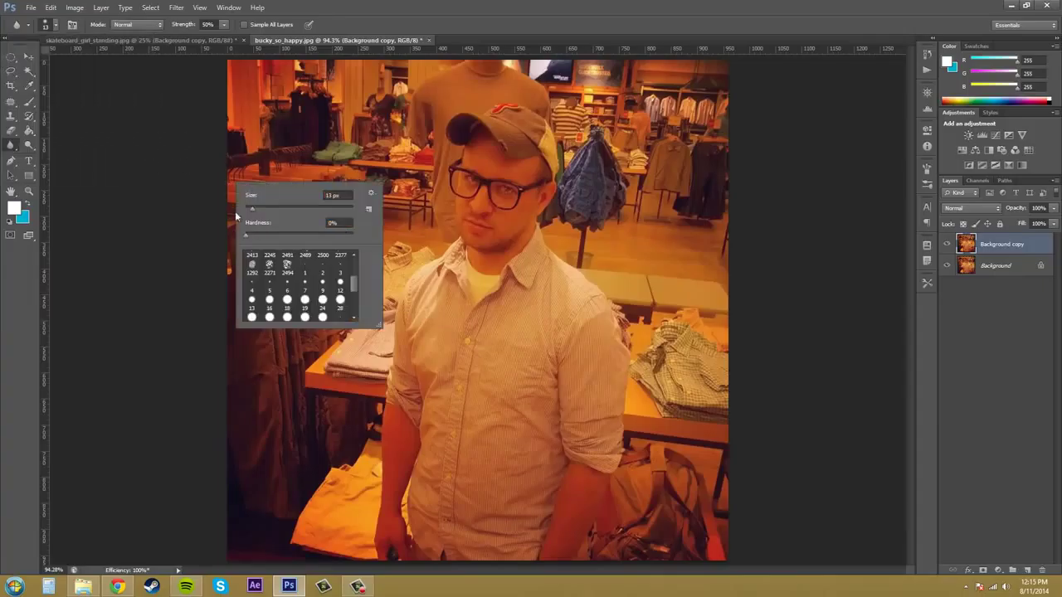
left_click_drag(253, 209, 269, 213)
right_click(157, 226)
left_click(143, 262)
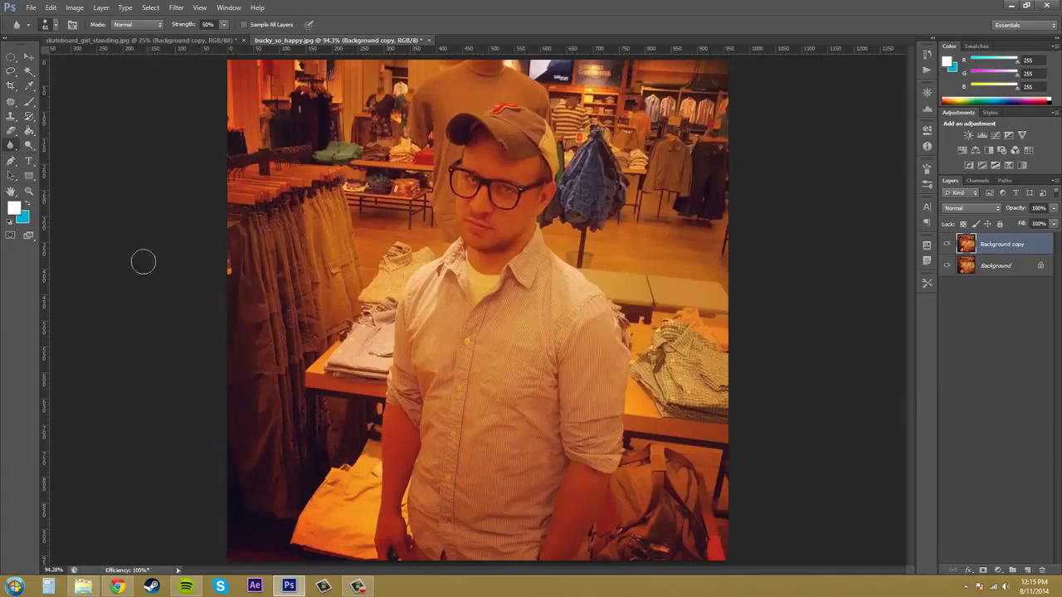
Try blurring the man's mouth, nose and glasses on the Background copy layer with the soft 61 px brush.
key("F10")
mouse_move(473, 206)
left_mouse_down()
mouse_move(461, 228)
mouse_move(493, 216)
mouse_move(499, 243)
mouse_move(529, 200)
mouse_move(507, 239)
left_mouse_up()
key("ctrl+z")
mouse_move(475, 226)
left_mouse_down()
mouse_move(492, 168)
mouse_move(479, 217)
mouse_move(466, 217)
mouse_move(477, 158)
mouse_move(500, 228)
mouse_move(514, 198)
mouse_move(493, 239)
mouse_move(501, 223)
mouse_move(474, 163)
mouse_move(498, 209)
mouse_move(493, 220)
mouse_move(508, 193)
mouse_move(461, 173)
mouse_move(494, 188)
mouse_move(487, 149)
mouse_move(480, 214)
mouse_move(503, 187)
mouse_move(472, 201)
left_mouse_up()
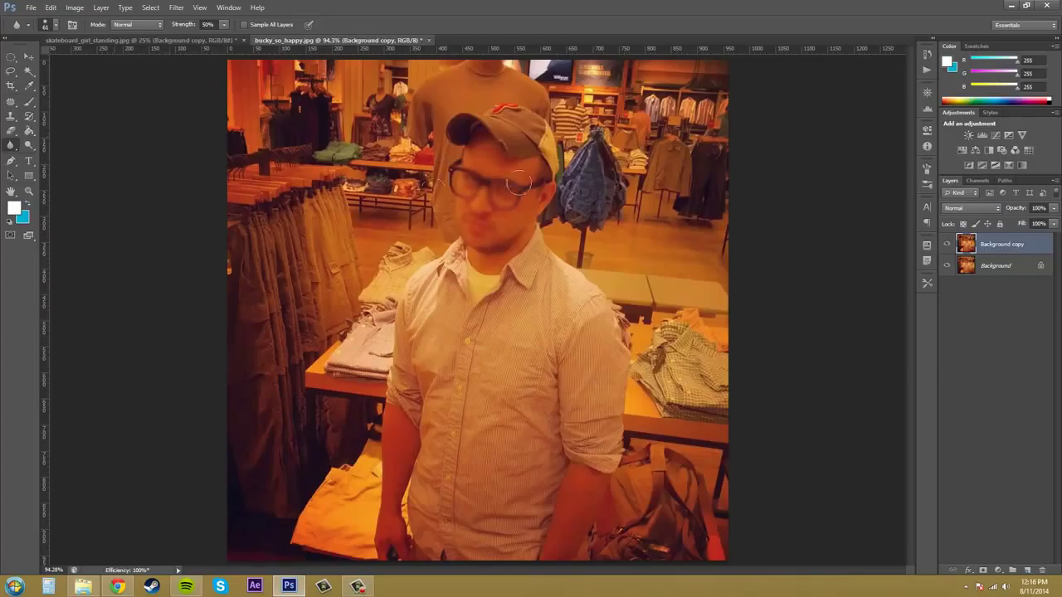
Revert the image history to the Duplicate Layer state, discarding all blur strokes.
left_click(927, 53)
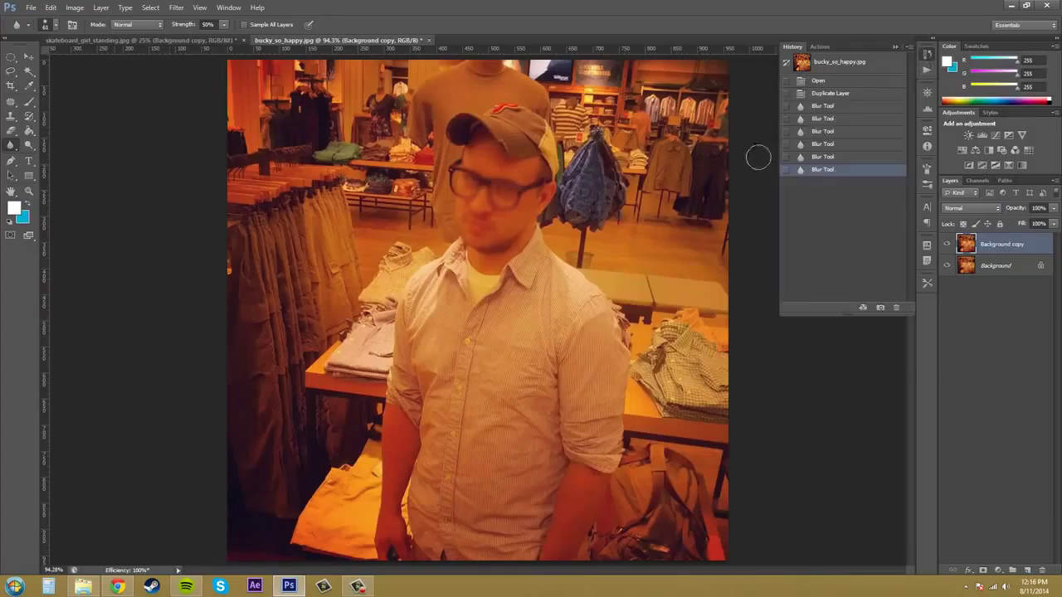
left_click(833, 95)
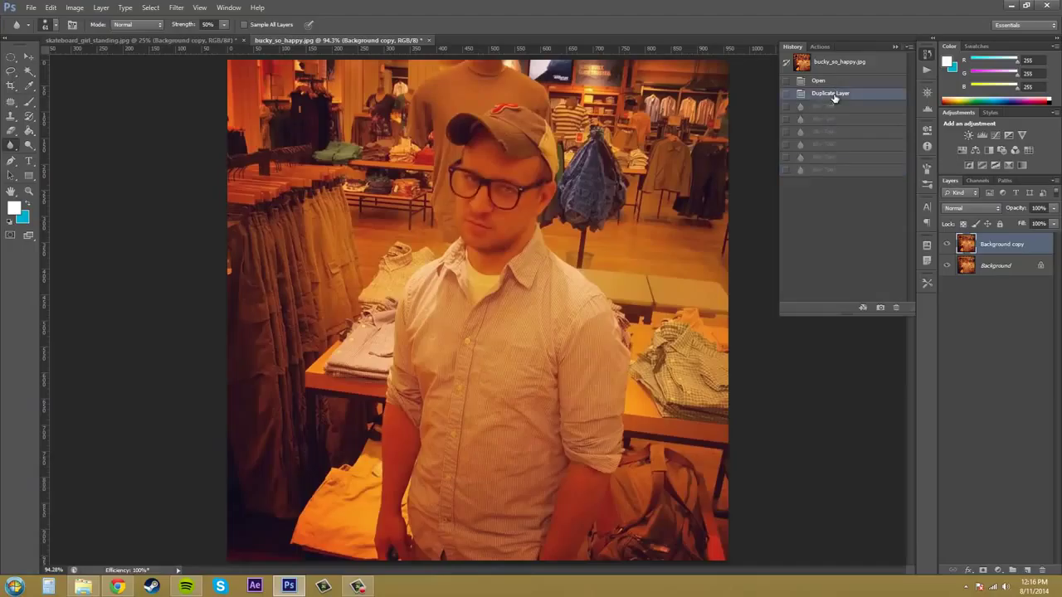
left_click(895, 48)
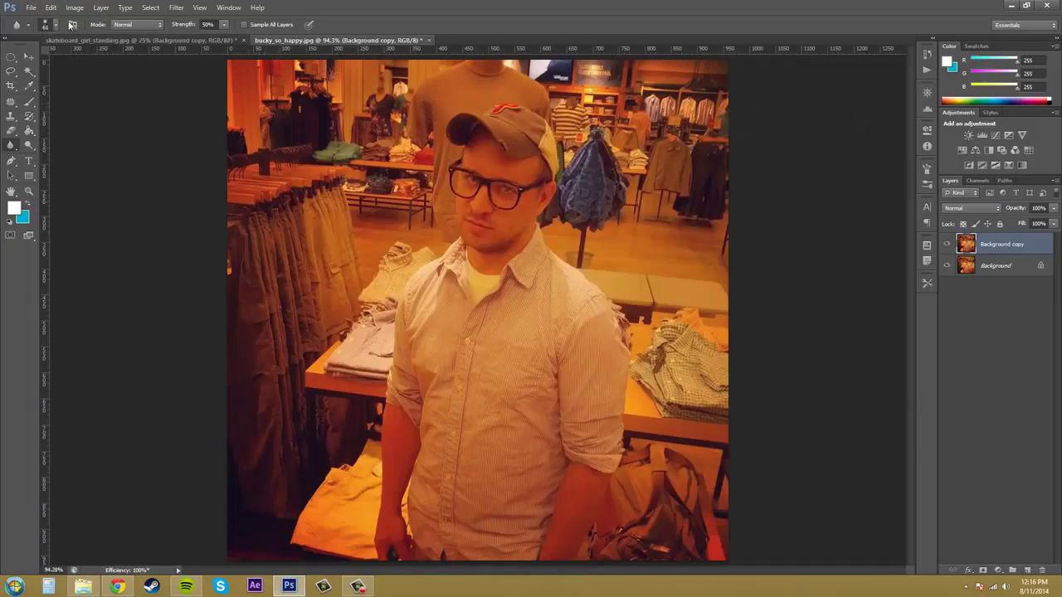
Raise the blur brush's hardness to the maximum, test it on the man's face, and undo the strokes.
left_click(56, 26)
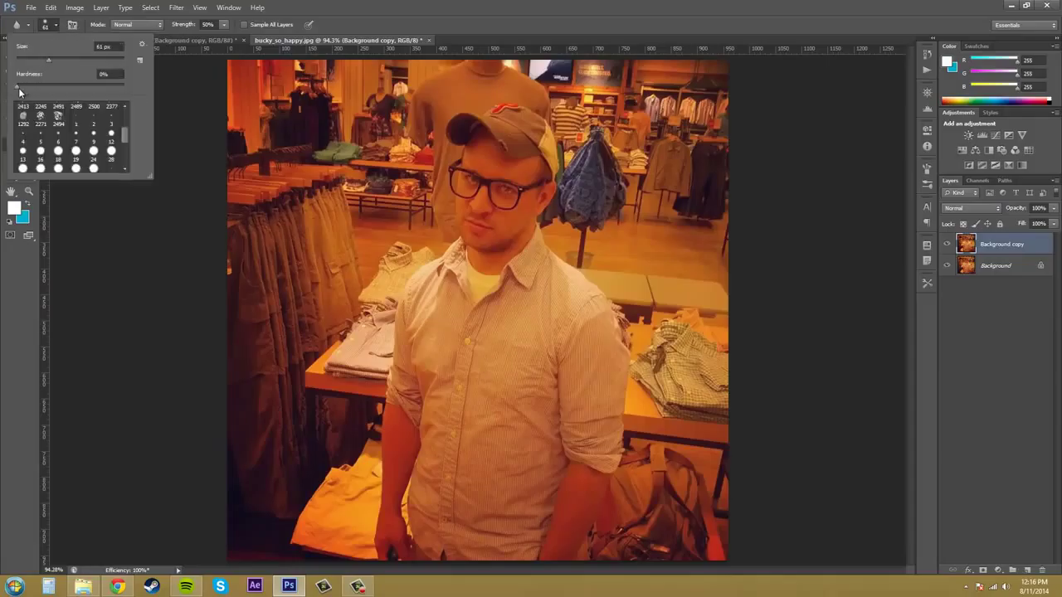
left_click_drag(18, 90, 126, 99)
mouse_move(499, 180)
left_mouse_down()
mouse_move(507, 204)
mouse_move(488, 227)
mouse_move(455, 199)
mouse_move(488, 169)
mouse_move(463, 195)
mouse_move(475, 214)
mouse_move(529, 197)
mouse_move(516, 189)
mouse_move(483, 222)
mouse_move(507, 206)
mouse_move(500, 229)
mouse_move(463, 187)
mouse_move(477, 170)
mouse_move(525, 195)
mouse_move(523, 177)
mouse_move(511, 176)
mouse_move(472, 228)
mouse_move(482, 174)
mouse_move(475, 194)
mouse_move(494, 199)
mouse_move(505, 222)
mouse_move(486, 228)
mouse_move(501, 183)
mouse_move(473, 179)
mouse_move(495, 192)
left_mouse_up()
key("ctrl+z")
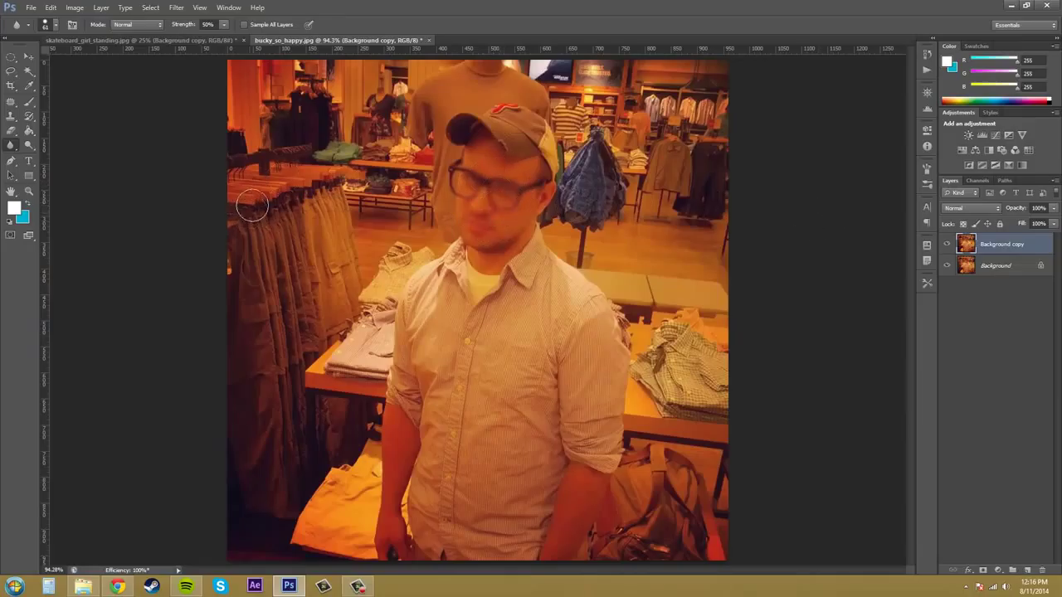
key("ctrl+alt+z")
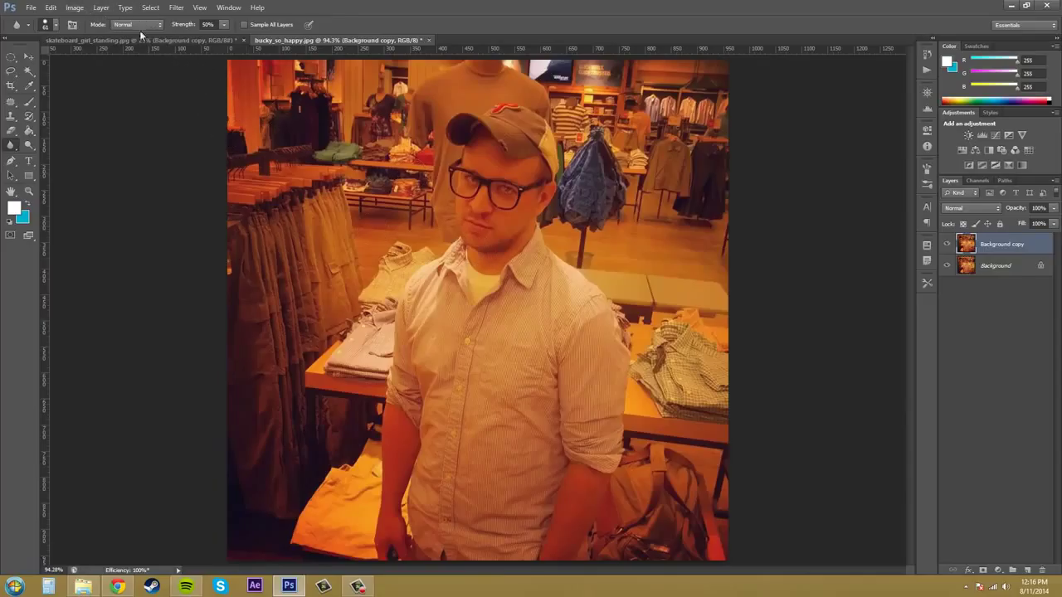
Set the Blur tool's strength to 100%.
left_click(222, 28)
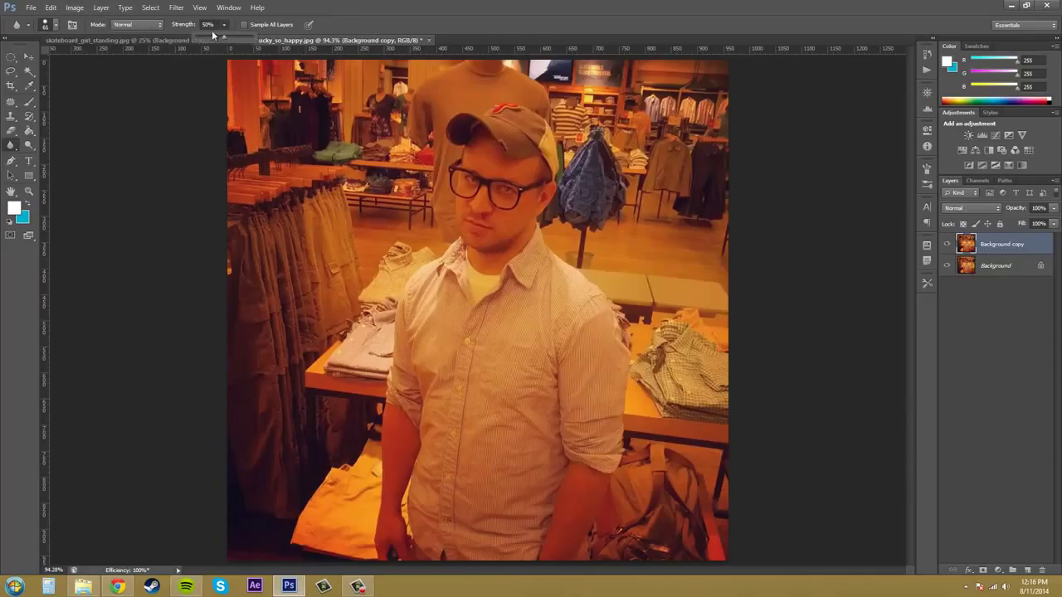
left_click_drag(224, 37, 259, 41)
left_click(230, 28)
left_click(377, 21)
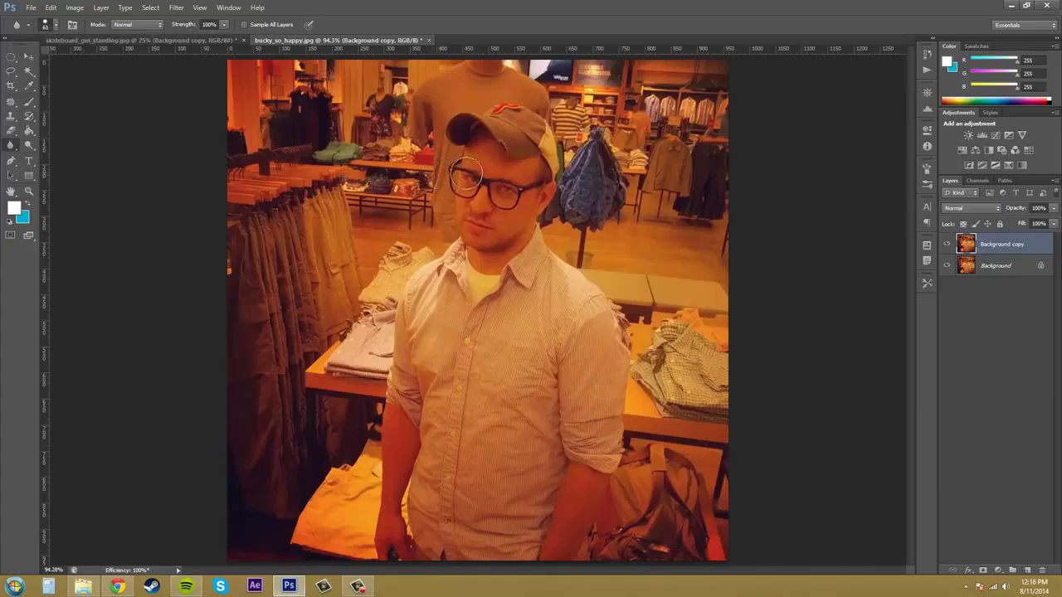
Try blurring the man's face at full strength, and undo all of the strokes.
mouse_move(465, 173)
left_mouse_down()
mouse_move(504, 220)
mouse_move(480, 223)
mouse_move(488, 197)
mouse_move(473, 166)
mouse_move(478, 200)
mouse_move(472, 166)
mouse_move(507, 179)
mouse_move(493, 198)
mouse_move(514, 191)
mouse_move(483, 239)
mouse_move(487, 174)
left_mouse_up()
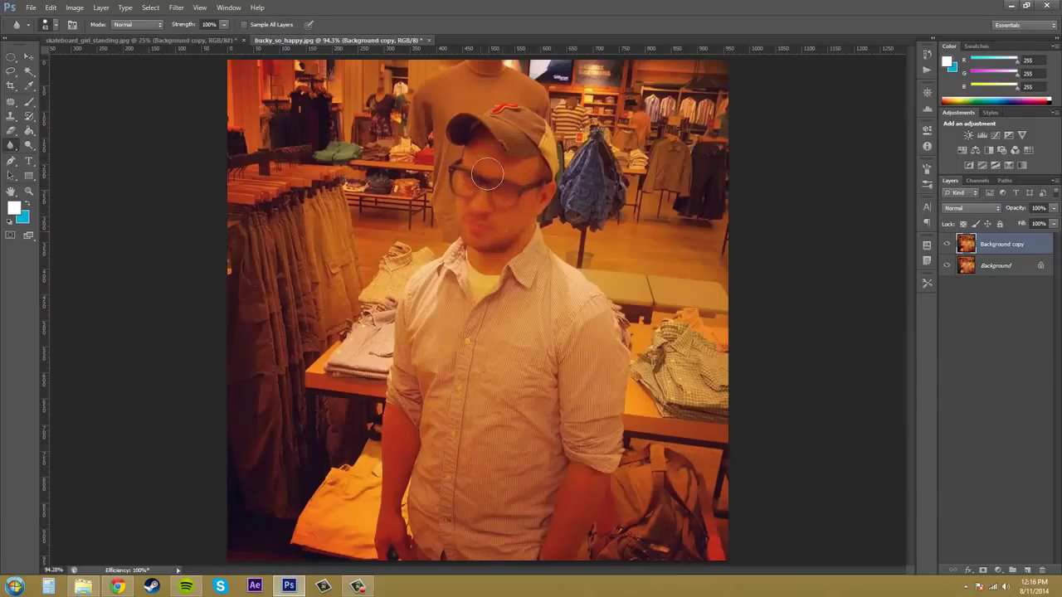
key("ctrl+alt+z")
key("ctrl+alt+z")
key("ctrl+alt+z")
key("ctrl+alt+z")
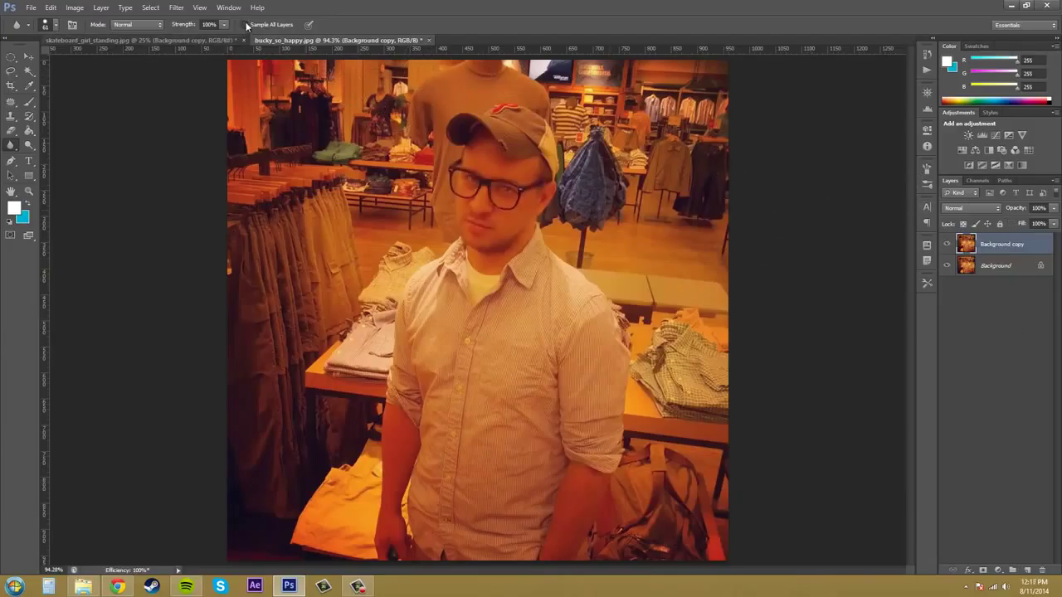
Set the Blur tool's mode to Darken, test it over the man's glasses, and undo the stroke.
left_click(244, 25)
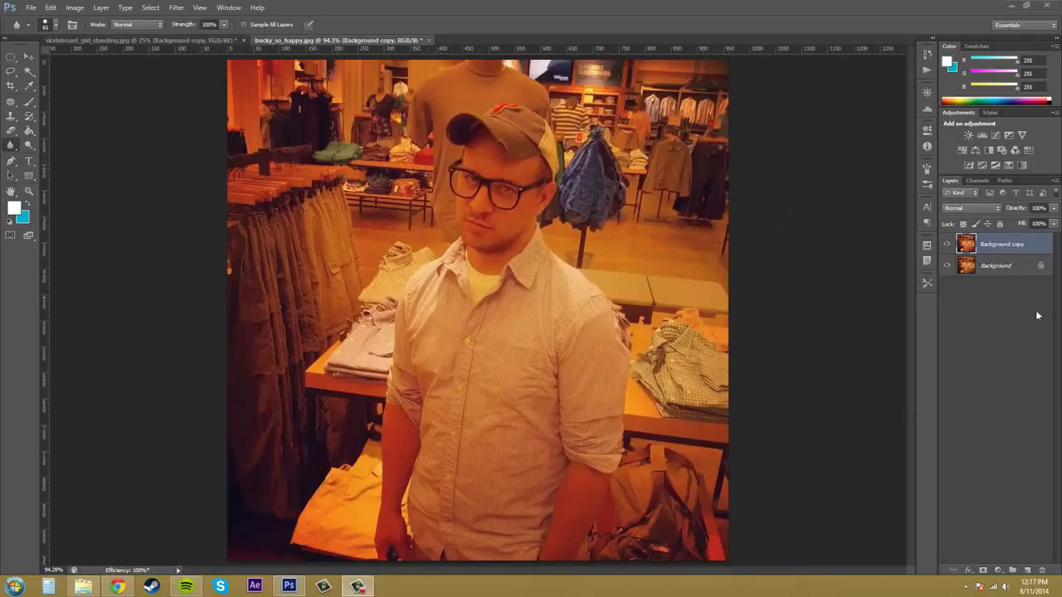
left_click(150, 26)
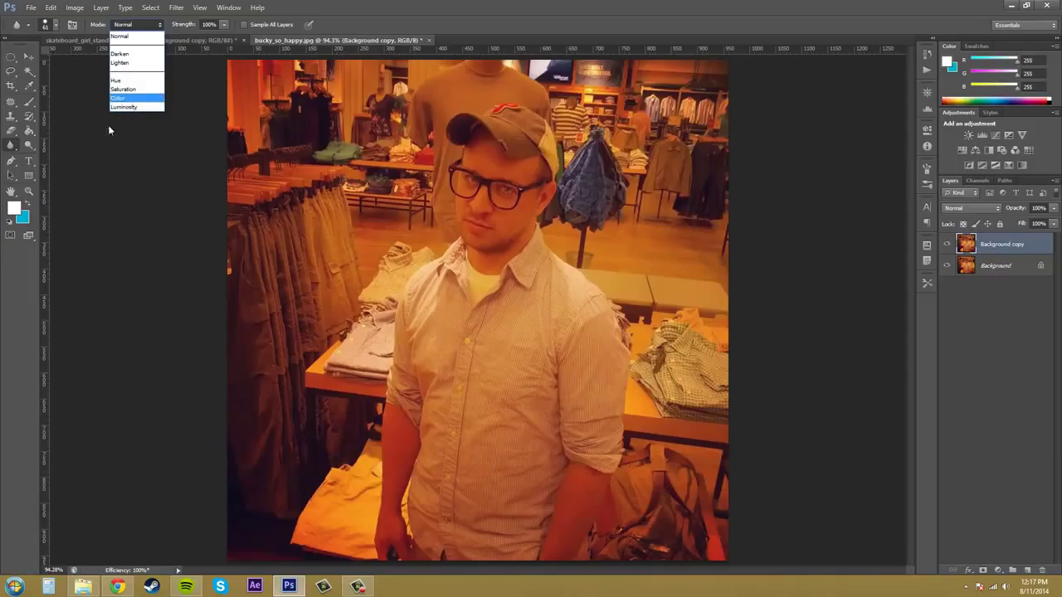
key("Down")
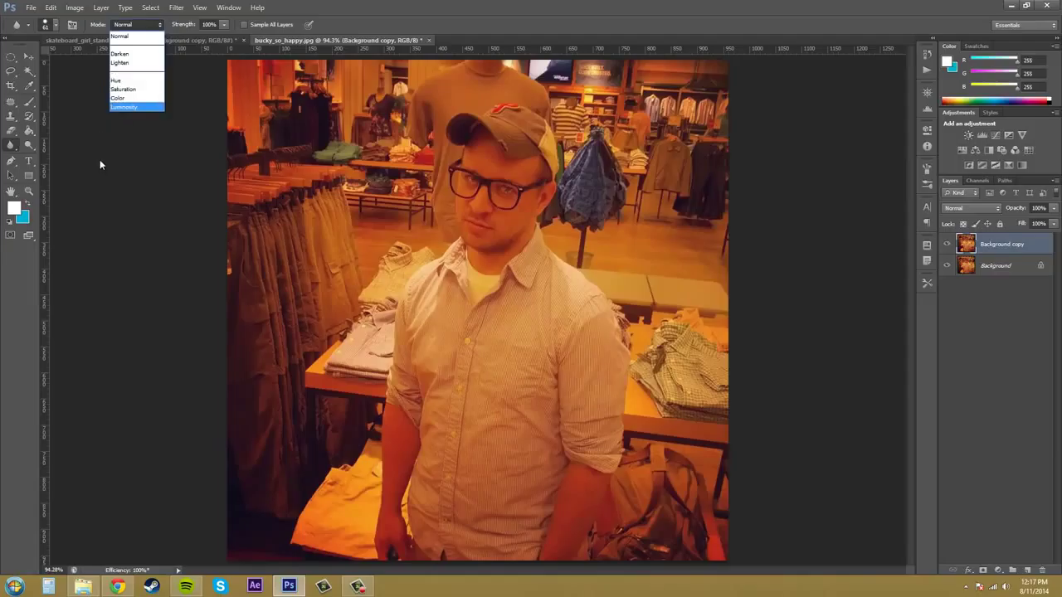
left_click(132, 26)
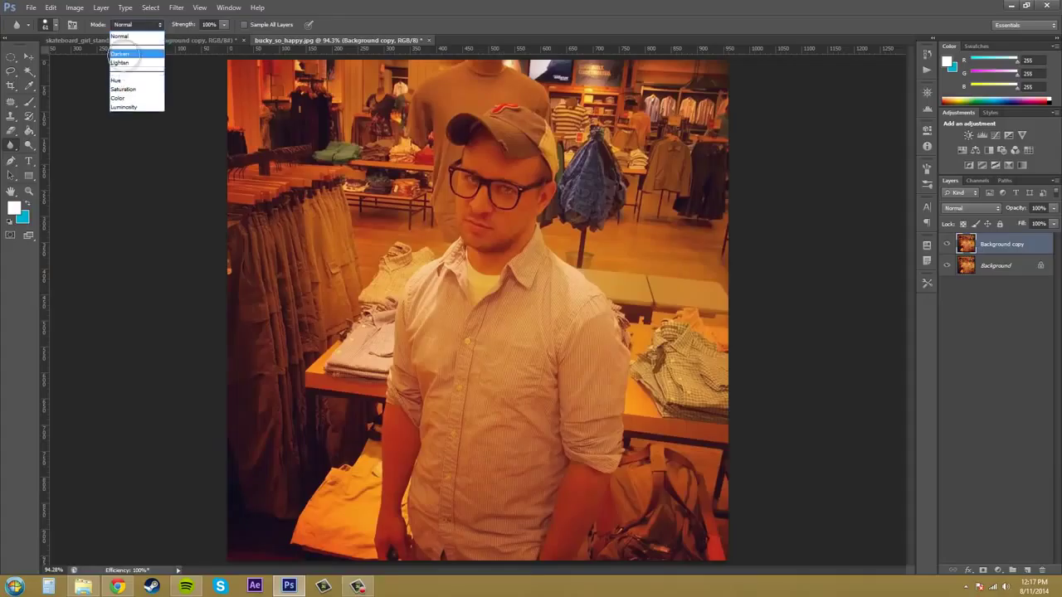
left_click(132, 55)
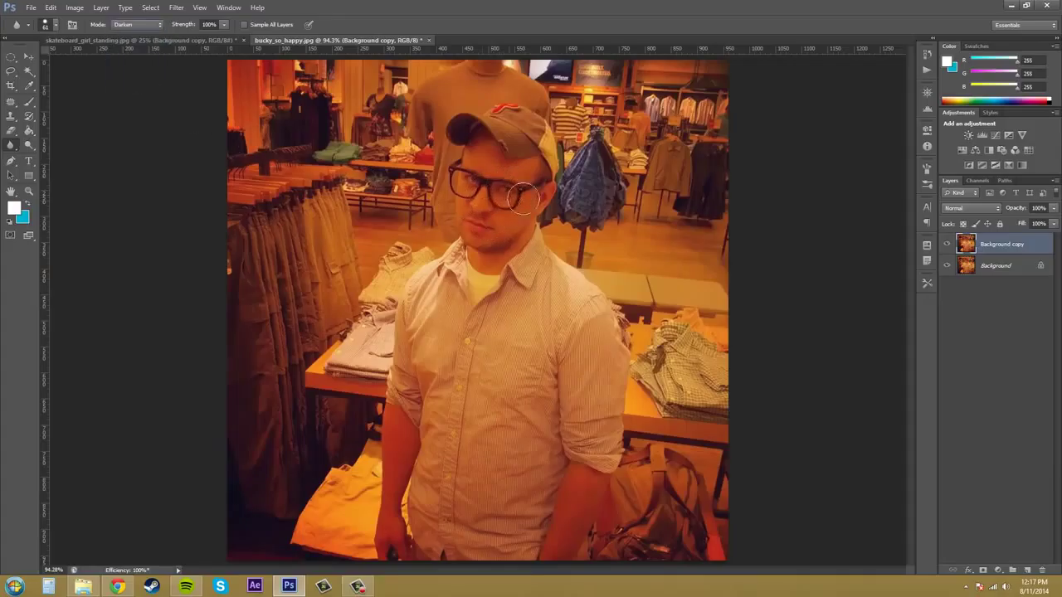
mouse_move(523, 196)
left_mouse_down()
mouse_move(488, 184)
mouse_move(532, 189)
mouse_move(512, 195)
mouse_move(444, 175)
mouse_move(450, 191)
mouse_move(469, 184)
mouse_move(492, 211)
mouse_move(478, 227)
mouse_move(496, 211)
mouse_move(479, 178)
left_mouse_up()
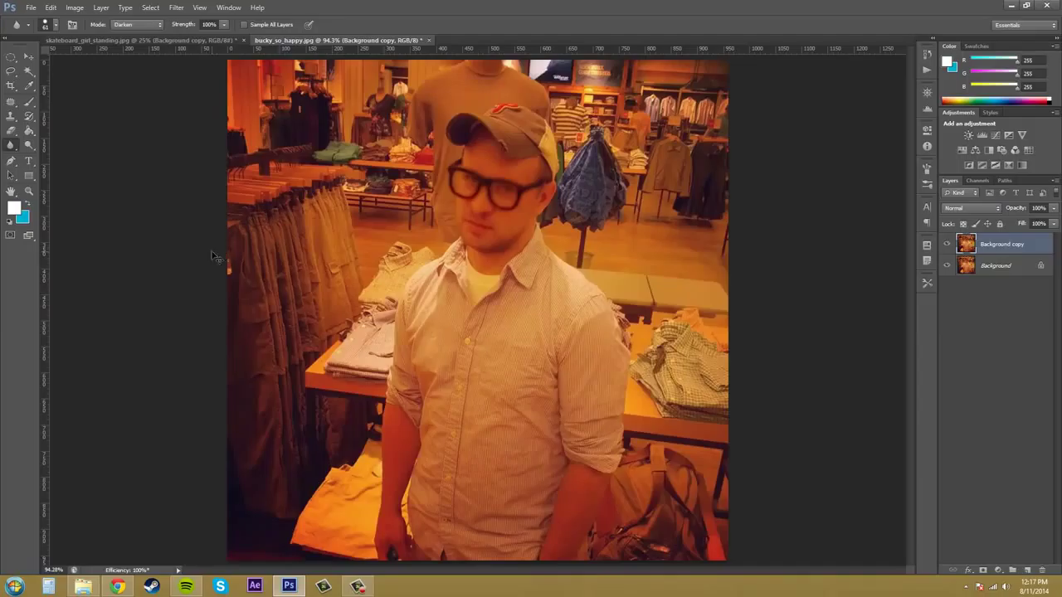
key("ctrl+z")
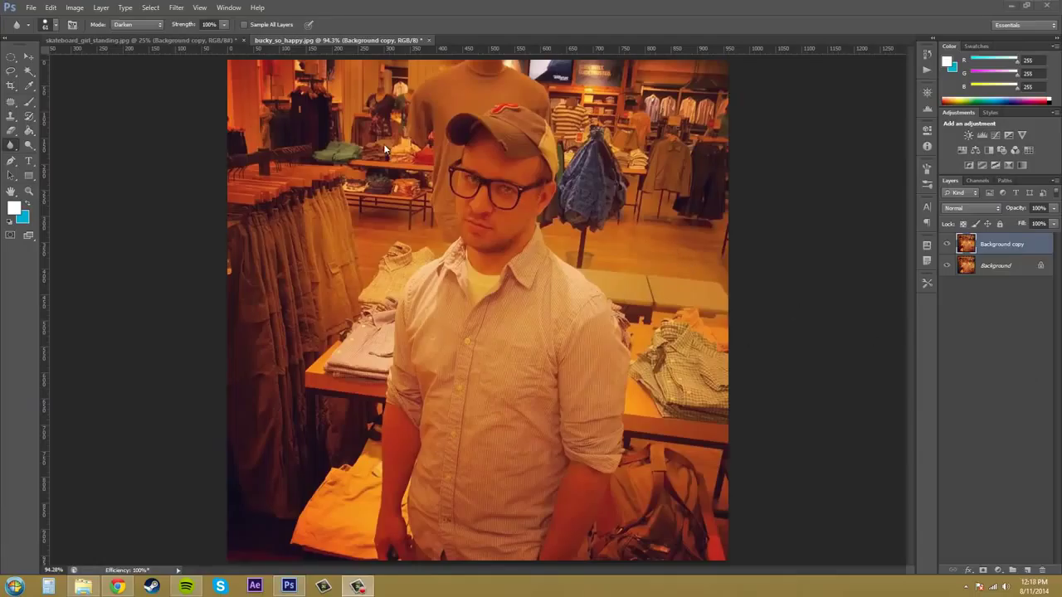
Switch to the Sharpen tool and enlarge its brush to 70 px.
left_click(15, 148)
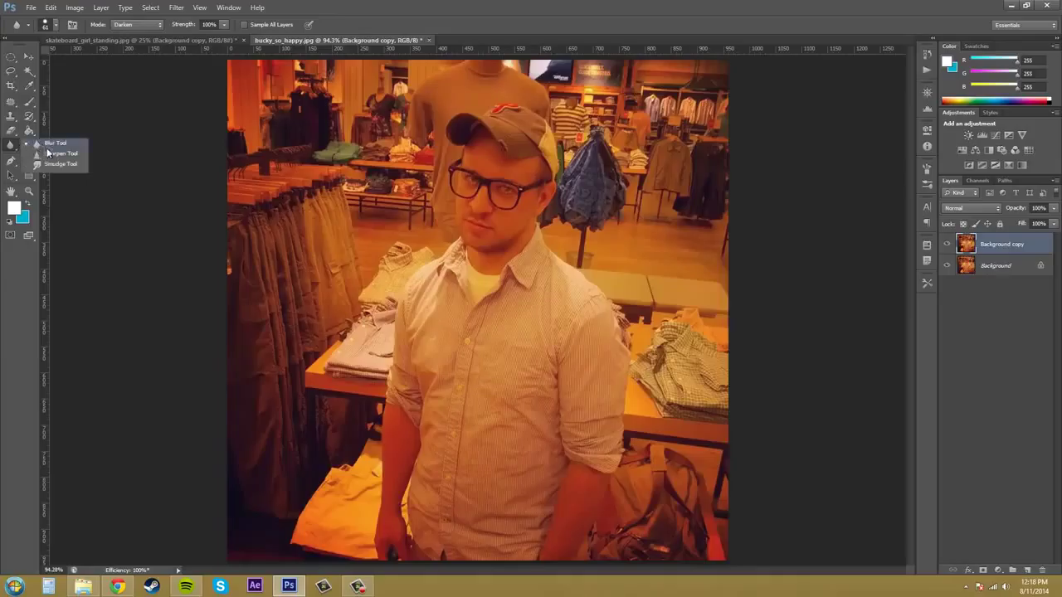
left_click(52, 153)
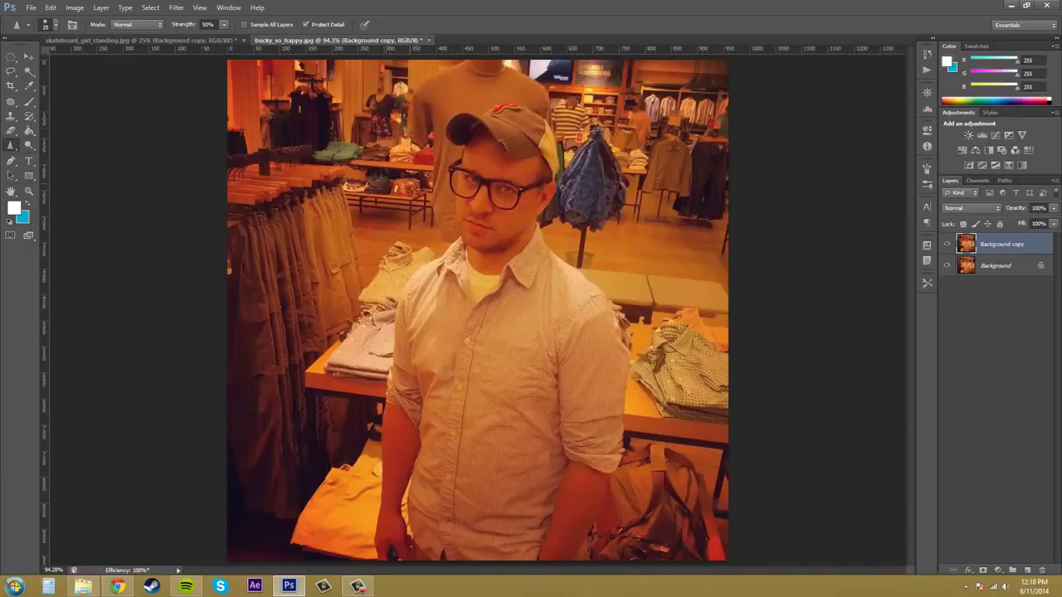
key("bracketright")
key("bracketright")
key("bracketright")
key("bracketright")
key("bracketright")
key("bracketright")
key("bracketright")
key("bracketright")
key("bracketright")
key("bracketright")
key("bracketright")
key("bracketleft")
key("bracketleft")
key("bracketleft")
key("bracketleft")
Sharpen the man's glasses and eye area on the Background copy layer using a 40 px brush.
key("z")
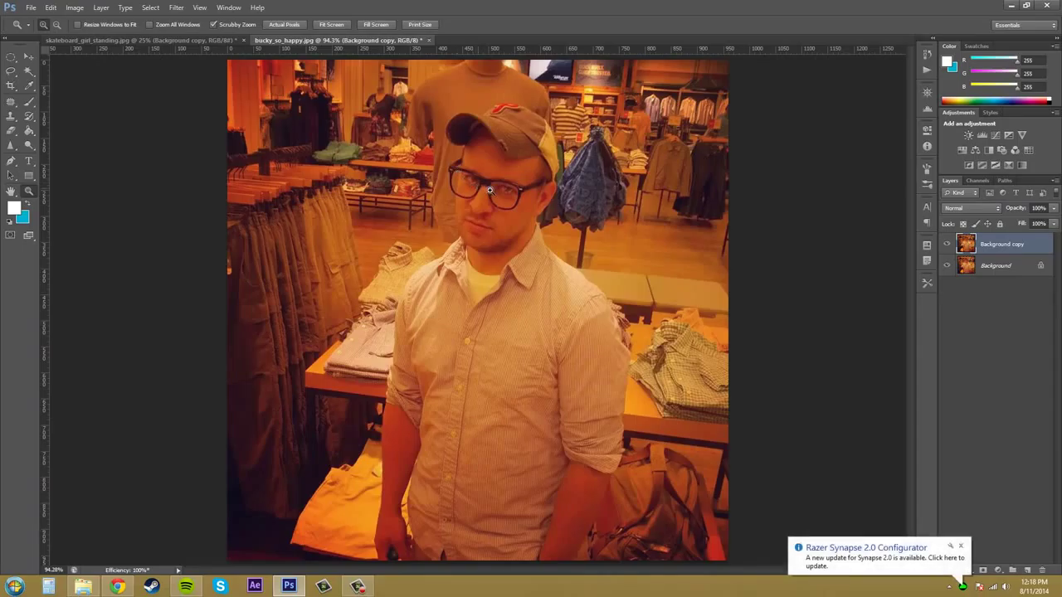
left_click_drag(489, 190, 513, 200)
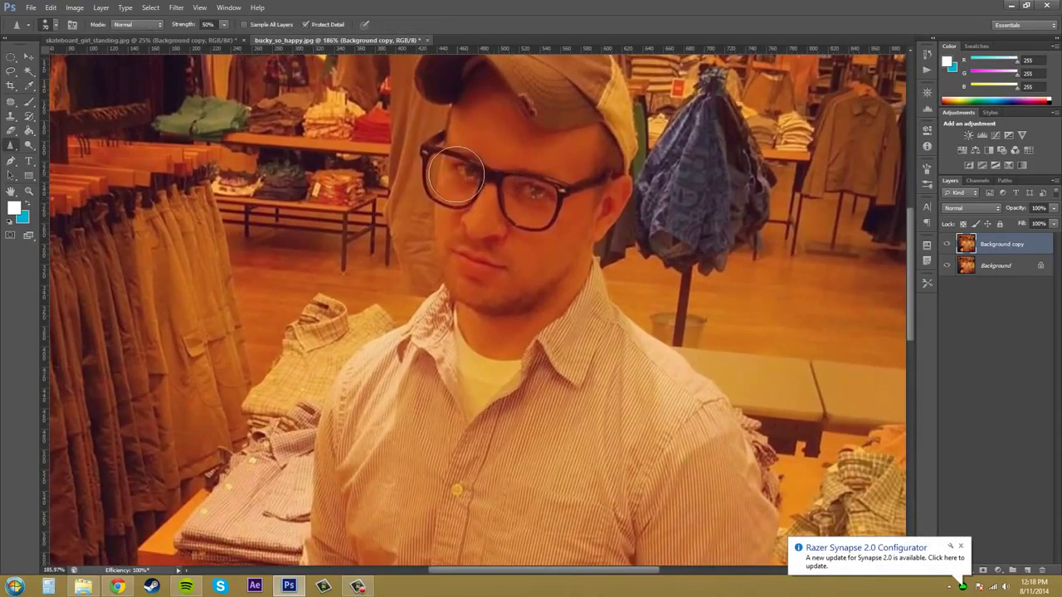
key("bracketleft")
key("bracketleft")
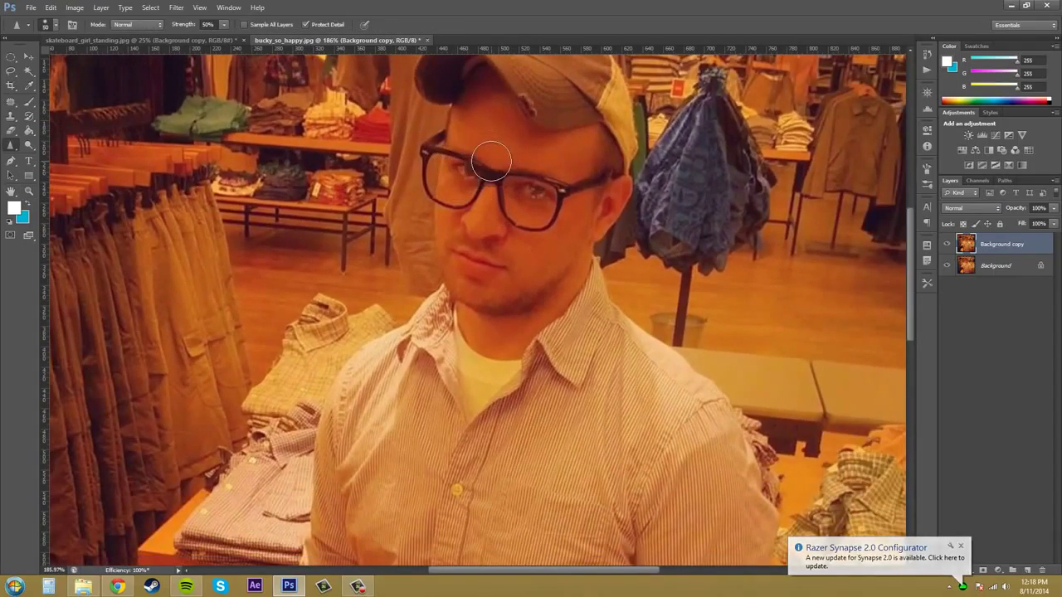
key("bracketleft")
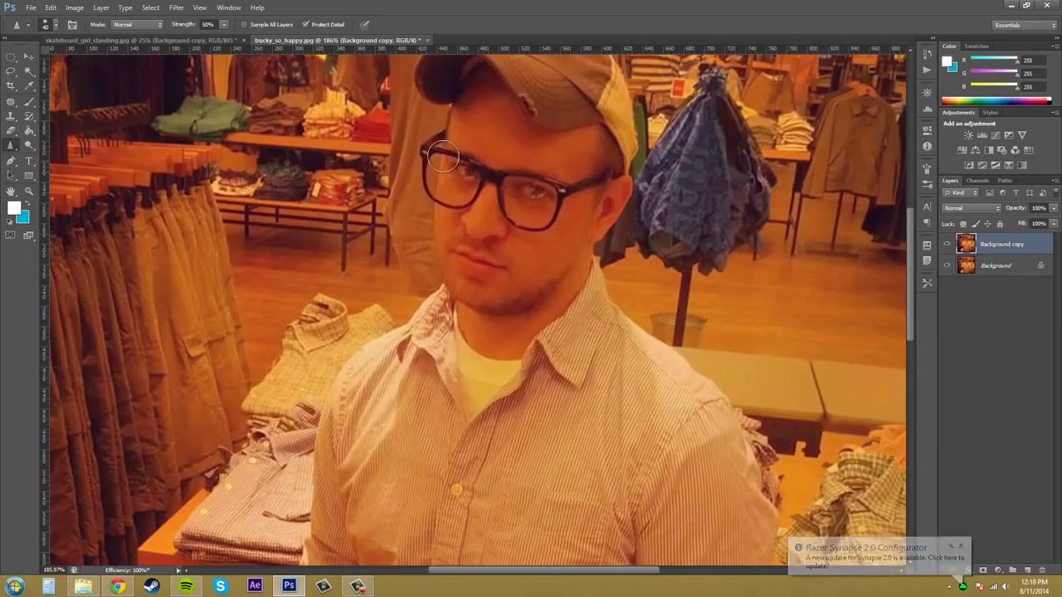
mouse_move(443, 156)
left_mouse_down()
mouse_move(530, 176)
mouse_move(497, 179)
mouse_move(560, 188)
mouse_move(488, 173)
mouse_move(584, 188)
mouse_move(598, 175)
mouse_move(557, 198)
mouse_move(639, 181)
mouse_move(570, 182)
mouse_move(554, 224)
mouse_move(537, 235)
mouse_move(504, 213)
mouse_move(500, 183)
mouse_move(537, 221)
mouse_move(580, 191)
mouse_move(549, 230)
mouse_move(529, 224)
mouse_move(500, 175)
mouse_move(503, 215)
mouse_move(492, 181)
mouse_move(462, 203)
mouse_move(422, 200)
mouse_move(411, 186)
mouse_move(418, 157)
mouse_move(425, 195)
mouse_move(474, 198)
mouse_move(493, 165)
mouse_move(419, 145)
mouse_move(470, 130)
mouse_move(436, 139)
mouse_move(434, 129)
mouse_move(426, 154)
mouse_move(426, 184)
mouse_move(450, 203)
mouse_move(492, 199)
mouse_move(501, 182)
mouse_move(486, 174)
mouse_move(526, 173)
mouse_move(576, 205)
mouse_move(562, 188)
mouse_move(617, 204)
left_mouse_up()
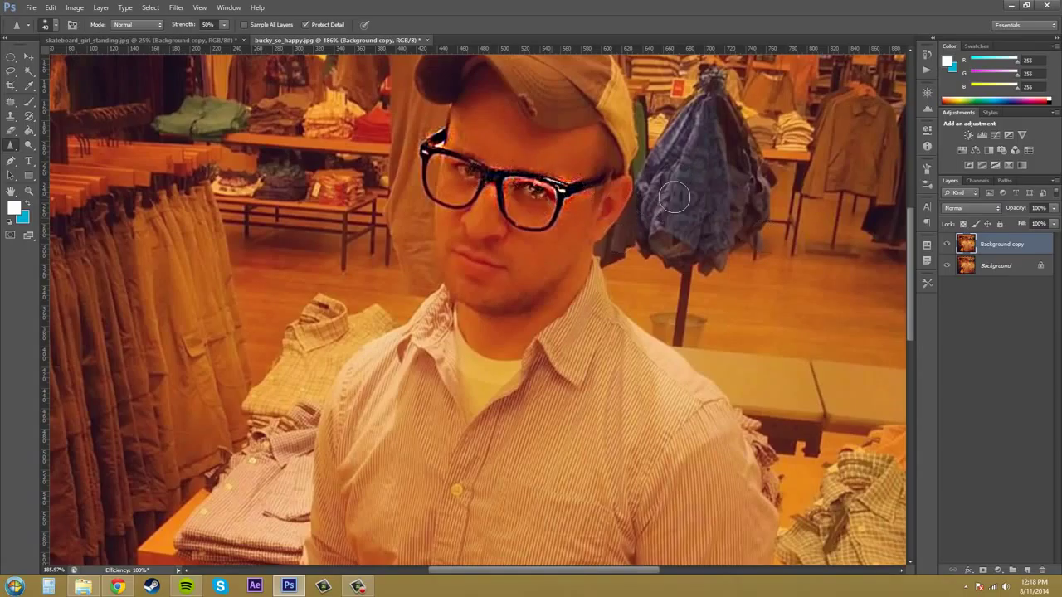
Toggle the Background copy layer's visibility repeatedly to compare the sharpened glasses with the original.
left_click(947, 245)
left_click(947, 245)
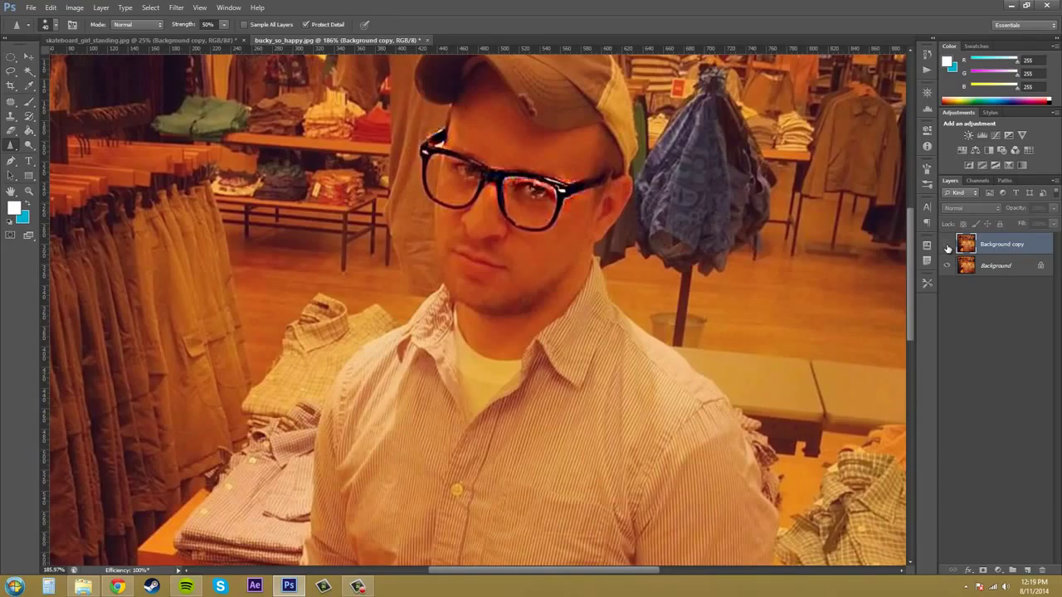
left_click(947, 245)
left_click(946, 244)
left_click(947, 245)
left_click(947, 245)
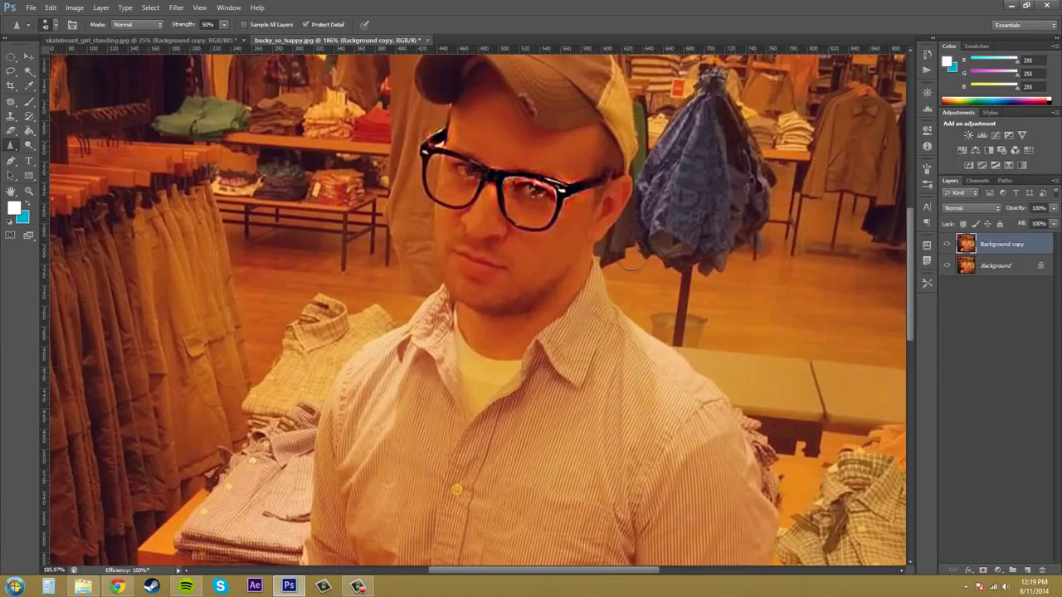
Undo the excess sharpening on the man's glasses and sharpen the lens and nose bridge area again with the 40 px brush.
left_click_drag(562, 192, 566, 193)
key("ctrl+z")
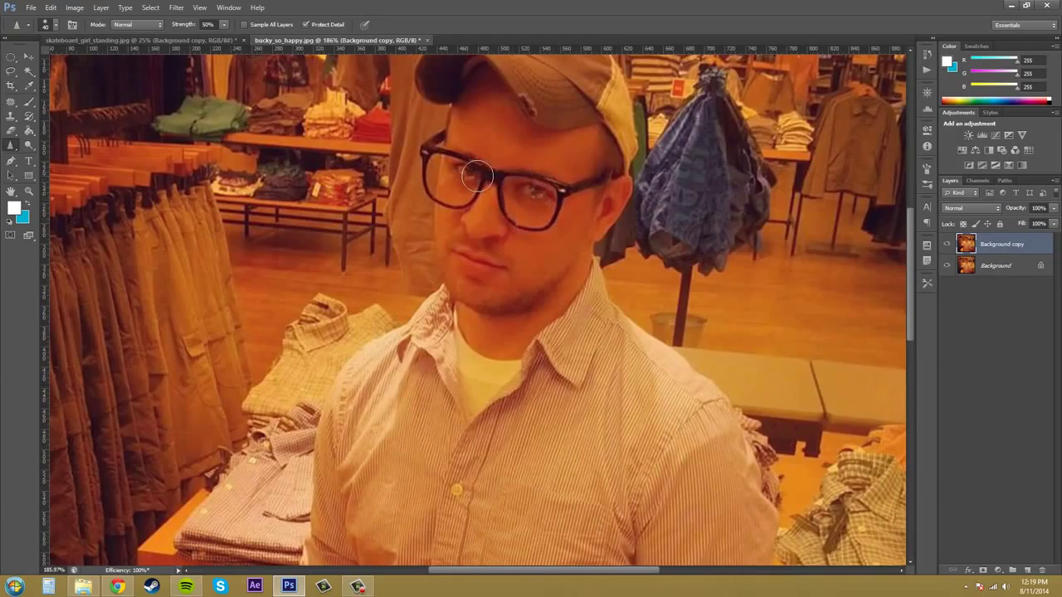
mouse_move(436, 152)
left_mouse_down()
mouse_move(439, 138)
mouse_move(426, 166)
mouse_move(444, 206)
mouse_move(483, 183)
left_mouse_up()
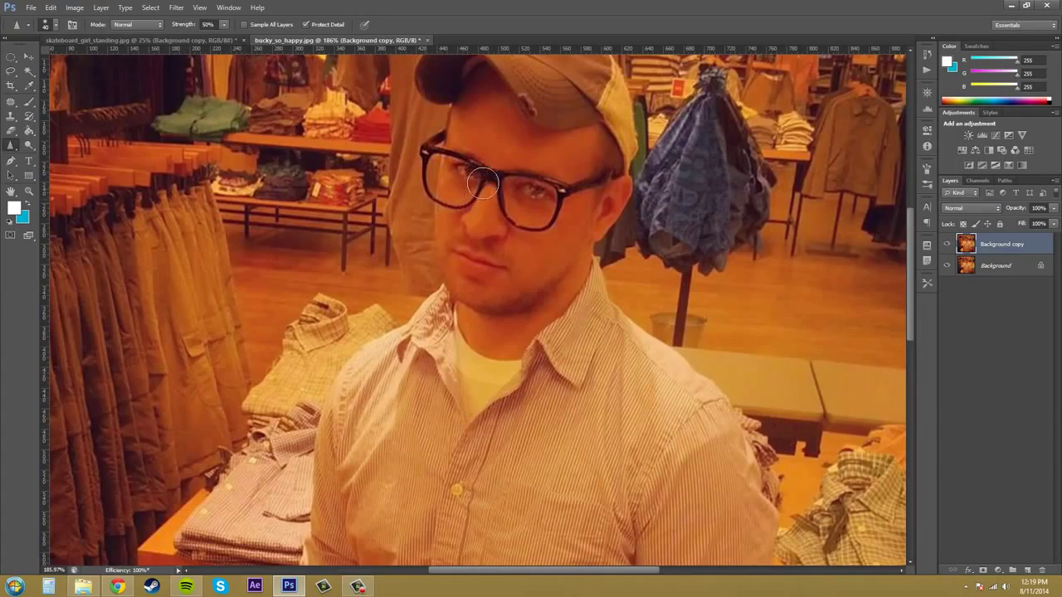
Hide and show the Background copy layer several times to compare the lighter sharpening with the original photo.
left_click(948, 245)
left_click(947, 247)
left_click(948, 247)
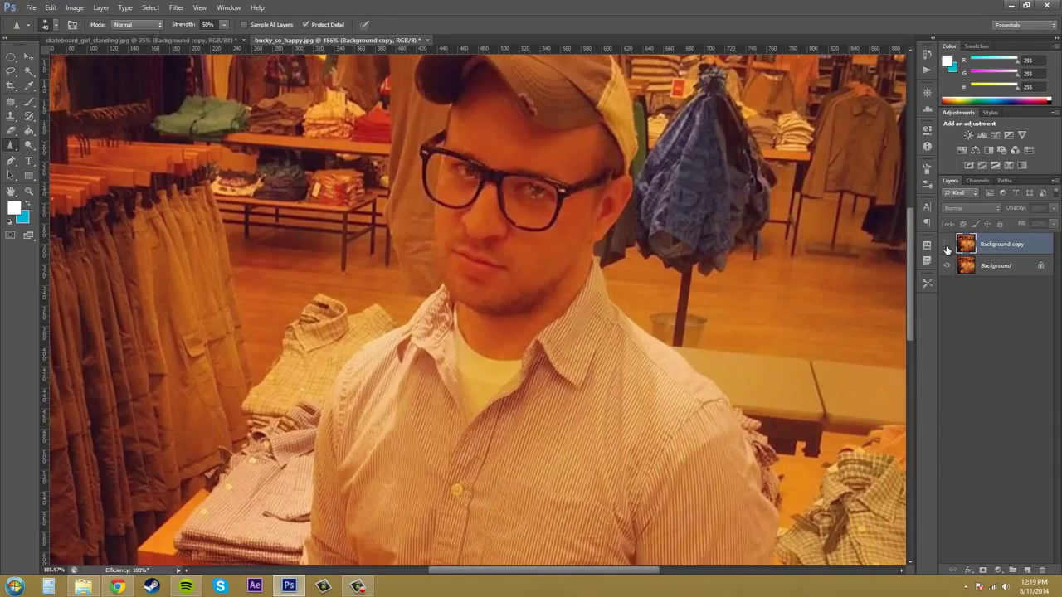
left_click(948, 248)
left_click(948, 249)
left_click(948, 249)
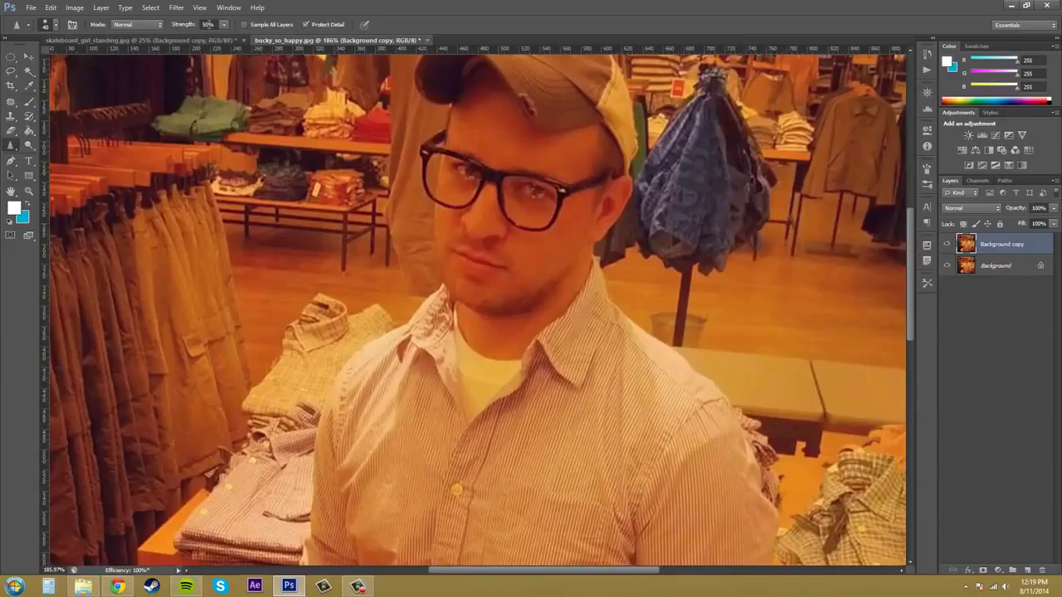
Switch to the Smudge tool and enlarge its brush to 25 px.
left_click(16, 147)
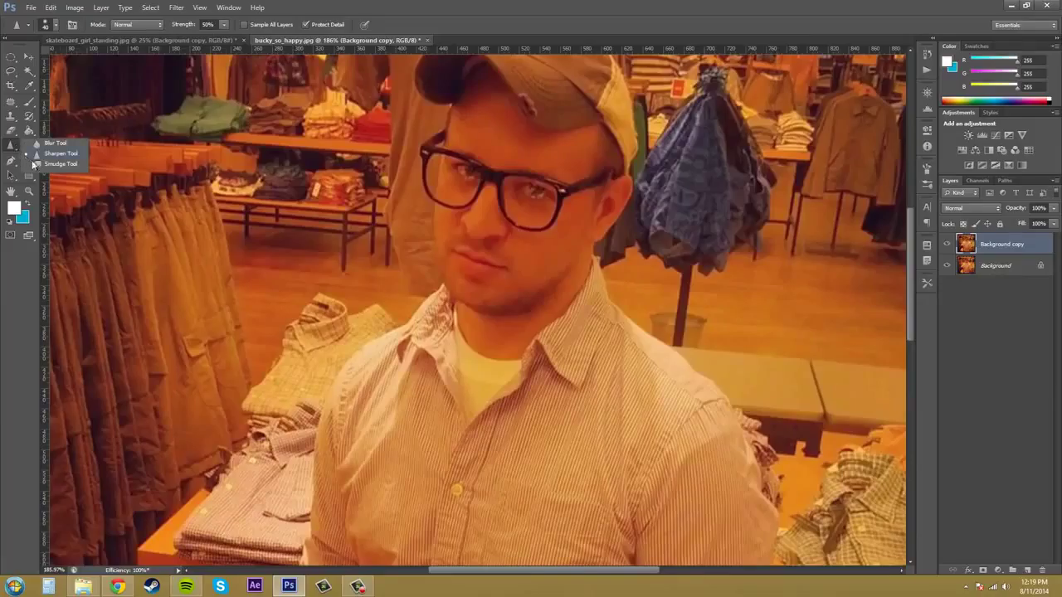
left_click(37, 164)
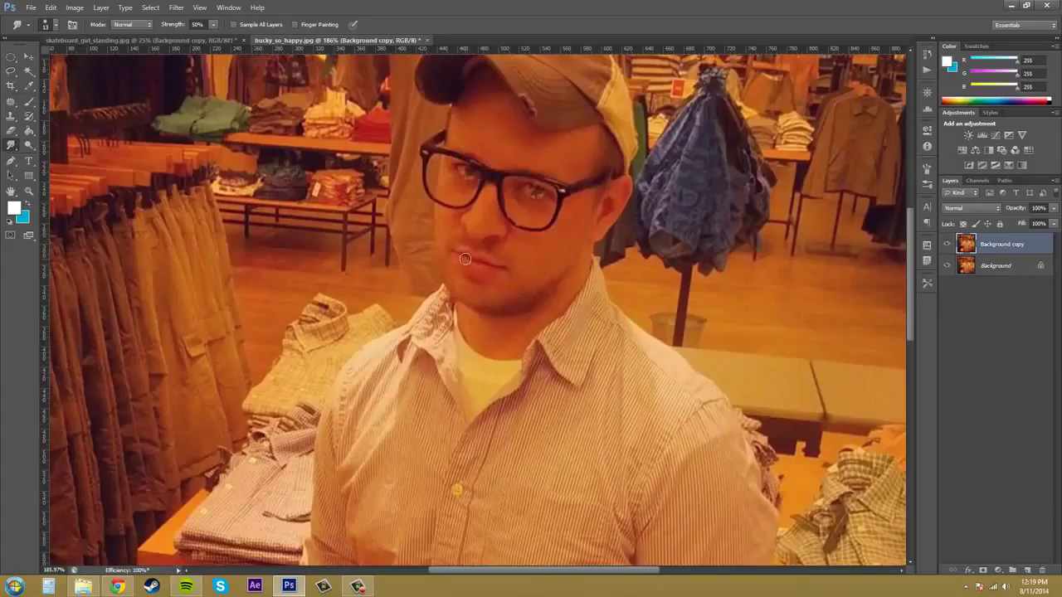
key("bracketright")
key("bracketright")
key("bracketright")
Test smudging across the man's mouth, including strokes with Finger Painting enabled, and undo the strokes.
left_click_drag(494, 266, 517, 268)
mouse_move(481, 267)
left_mouse_down()
mouse_move(524, 272)
mouse_move(558, 261)
mouse_move(476, 263)
mouse_move(419, 235)
mouse_move(504, 257)
mouse_move(512, 271)
mouse_move(614, 262)
left_mouse_up()
left_click_drag(458, 256, 439, 249)
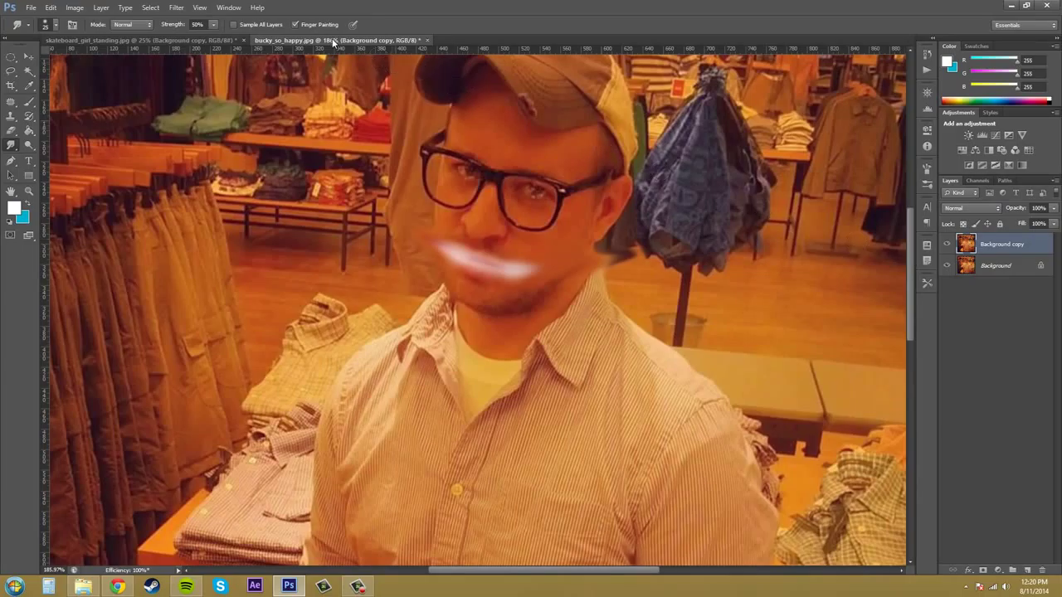
key("ctrl+alt+z")
key("ctrl+alt+z")
key("ctrl+alt+z")
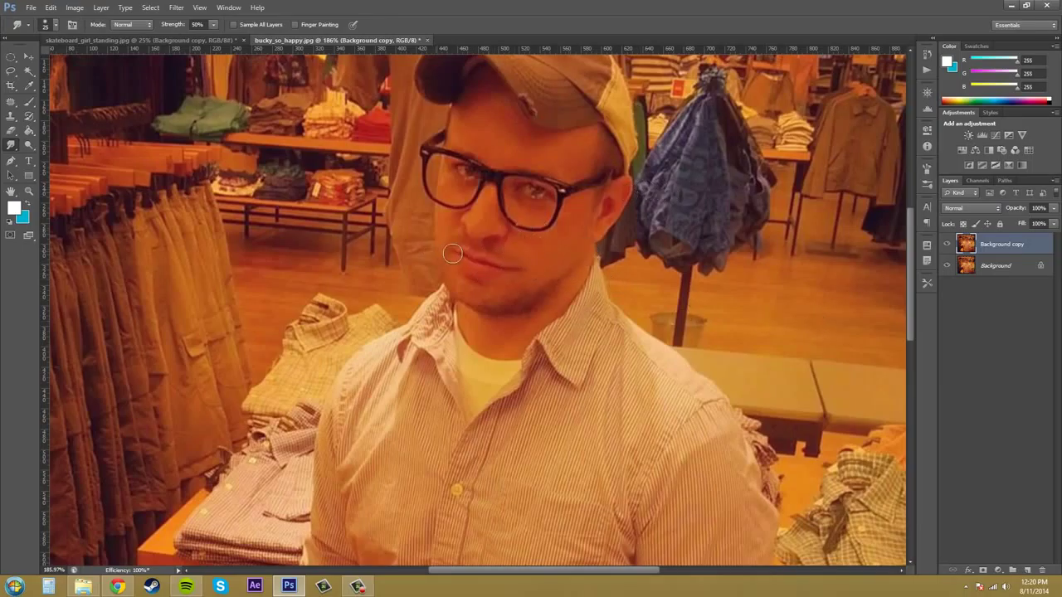
Smudge both corners of the man's mouth outward and upward into a smile, with Finger Painting off.
mouse_move(504, 273)
left_mouse_down()
mouse_move(552, 265)
mouse_move(543, 266)
left_mouse_up()
left_click_drag(448, 253, 438, 241)
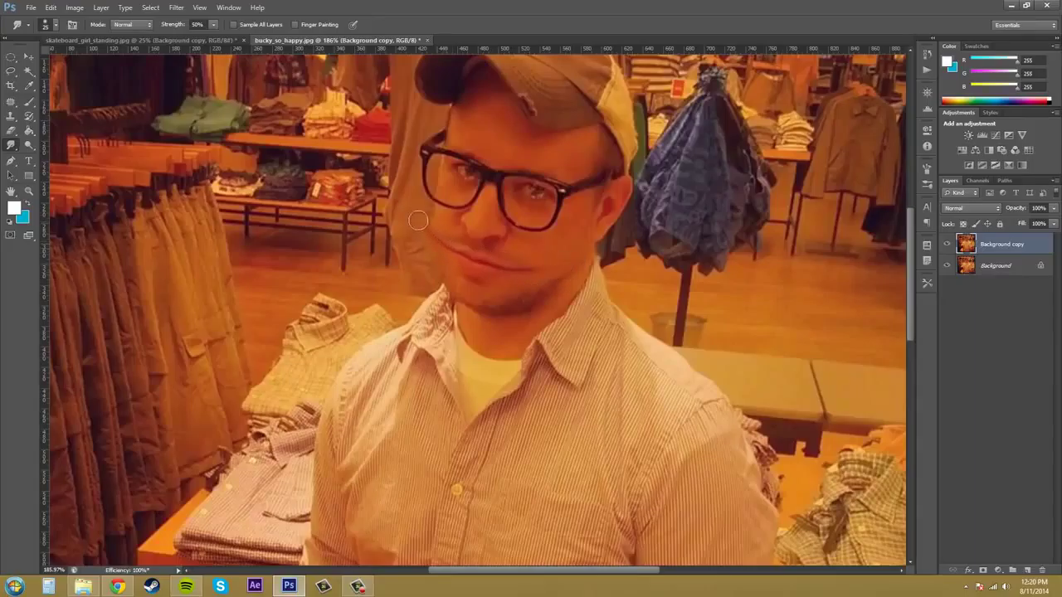